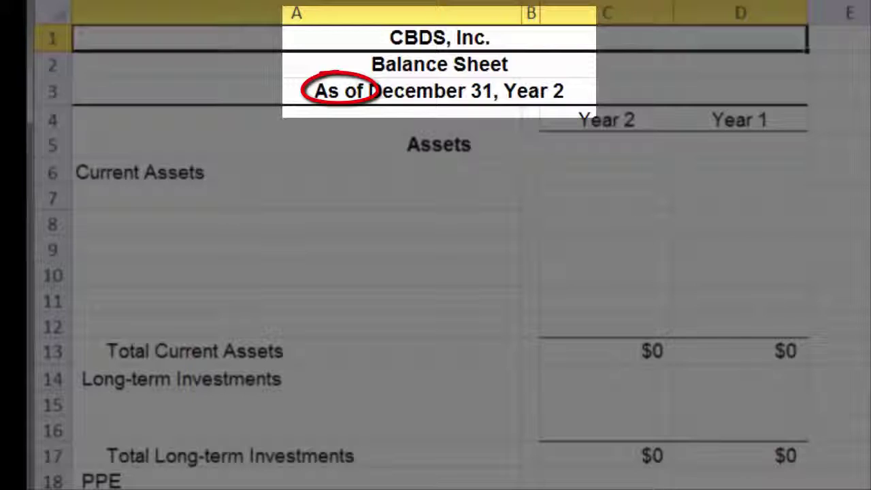
click(439, 92)
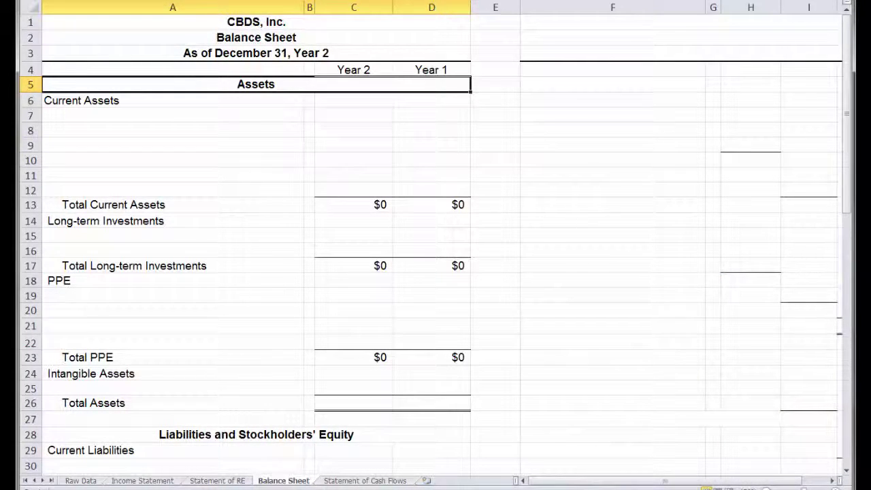
scroll(436, 245, down, 1)
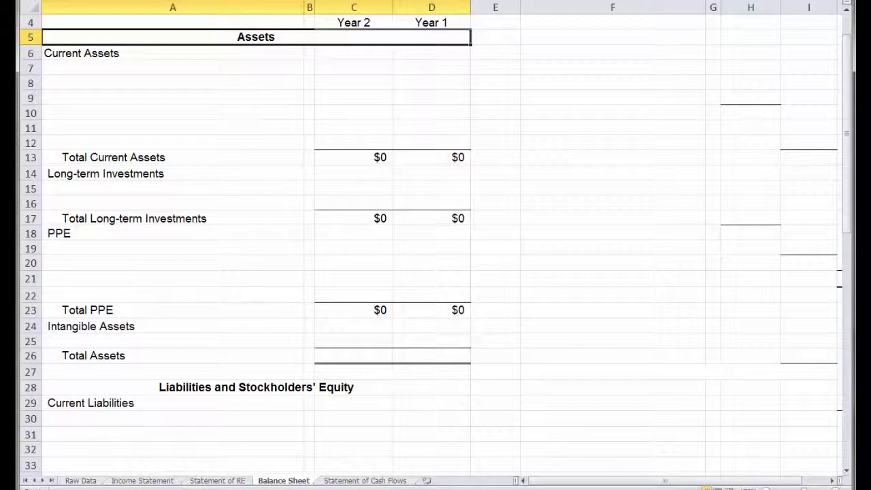
Step: Shade the Cash row, cells A14:C14, on the Raw Data sheet with a light purple fill
click(85, 480)
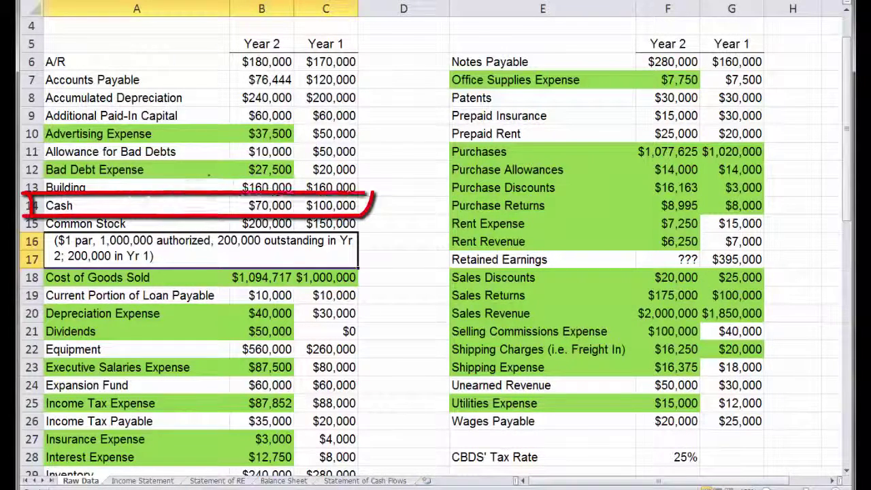
click(136, 206)
key(shift+Right)
key(shift+Right)
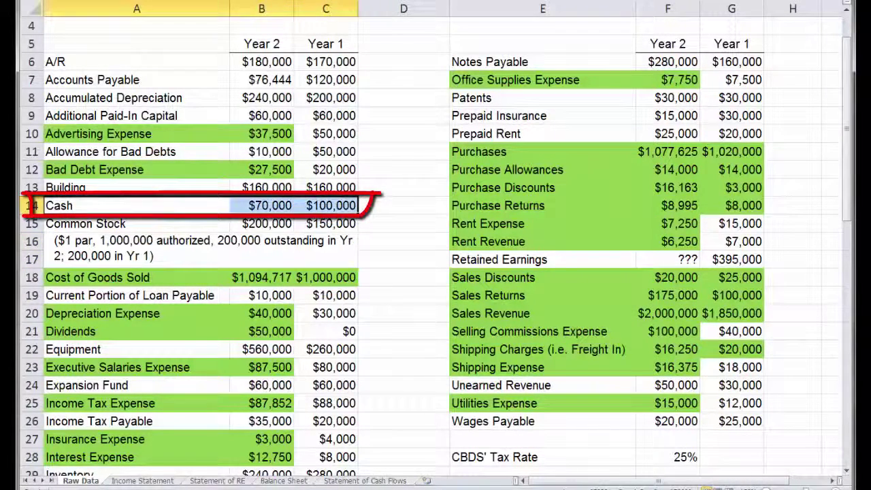
key(alt+h)
key(h)
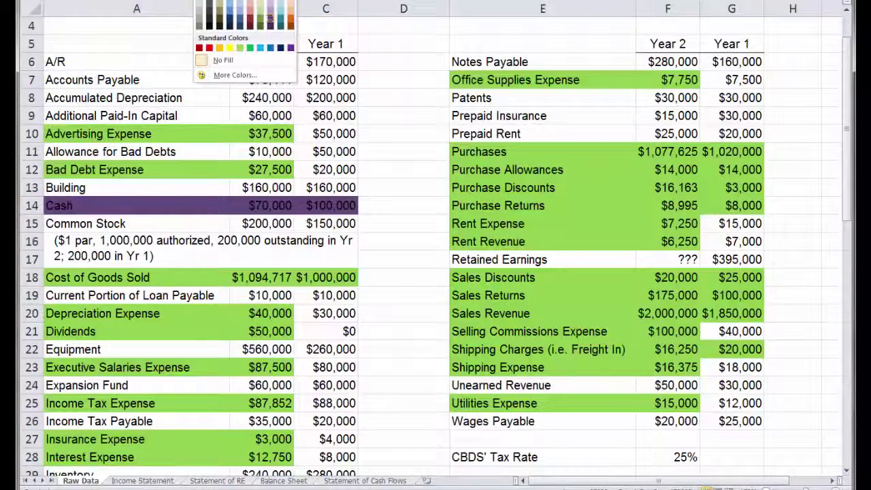
key(Up)
key(Return)
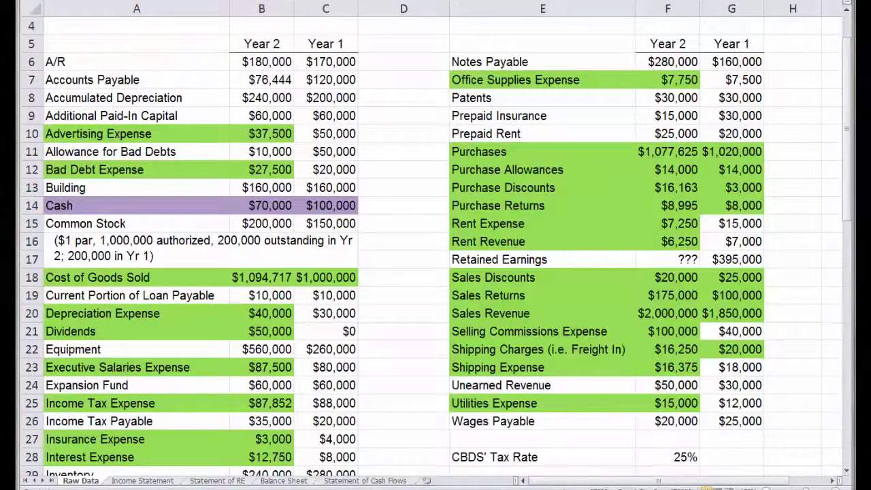
Step: Enter the label "Cash" in cell A7 under Current Assets on the Balance Sheet sheet
key(ctrl+Page_Down)
key(ctrl+Page_Down)
key(ctrl+Page_Down)
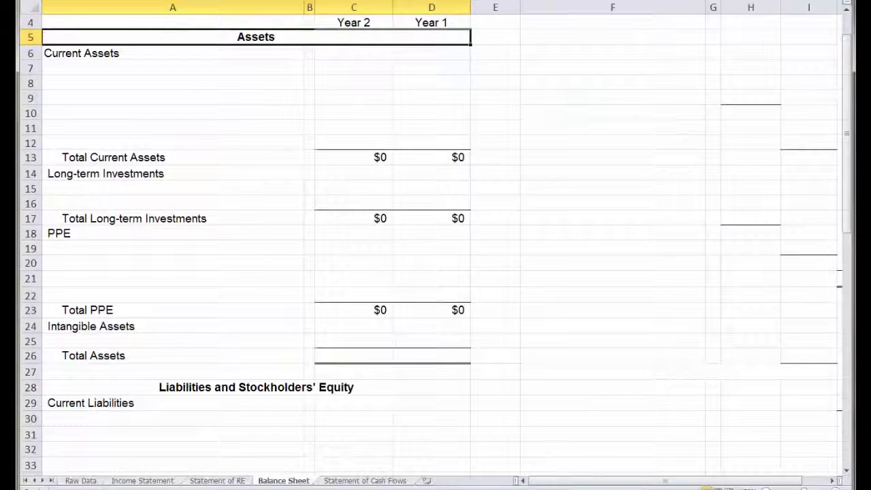
click(170, 68)
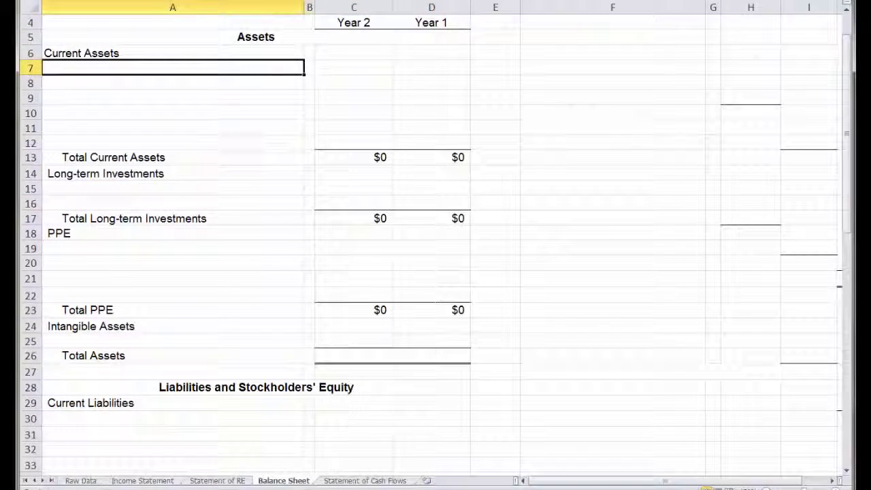
text(Cash)
key(Tab)
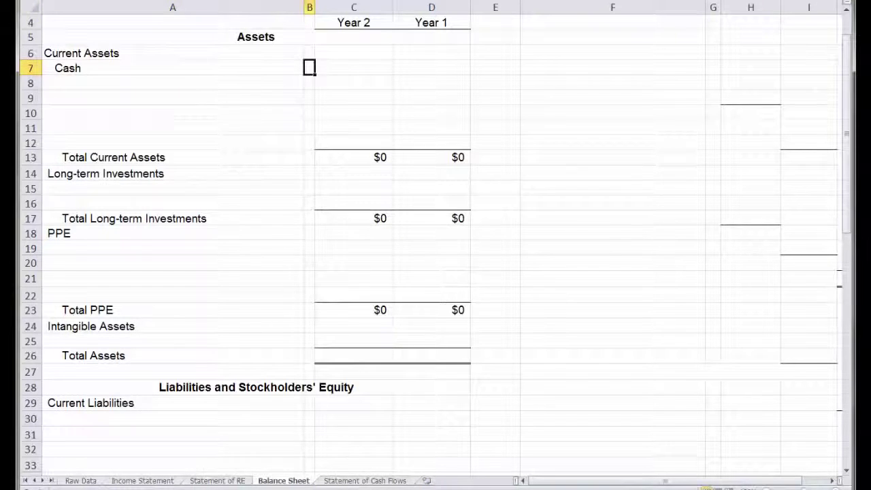
Step: Link Cash for Year 2 in C7 to cell B14 of the Raw Data sheet and fill the formula across to Year 1
key(Tab)
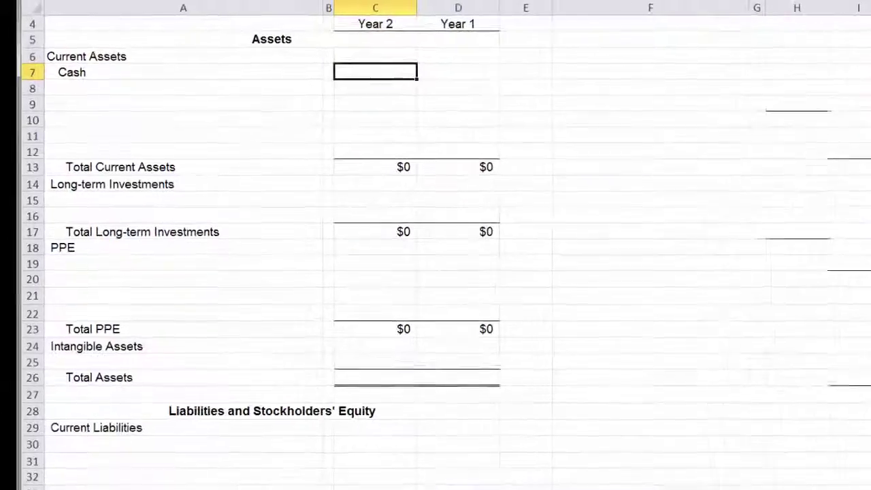
text(=)
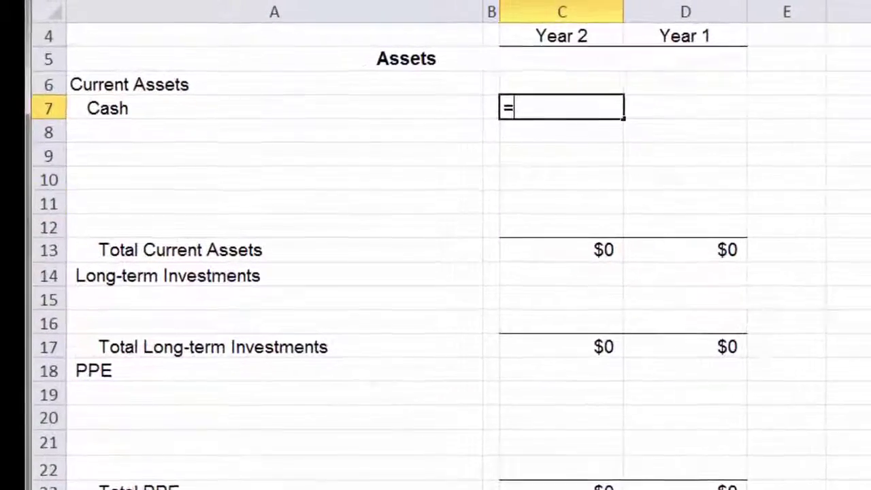
key(ctrl+Page_Down)
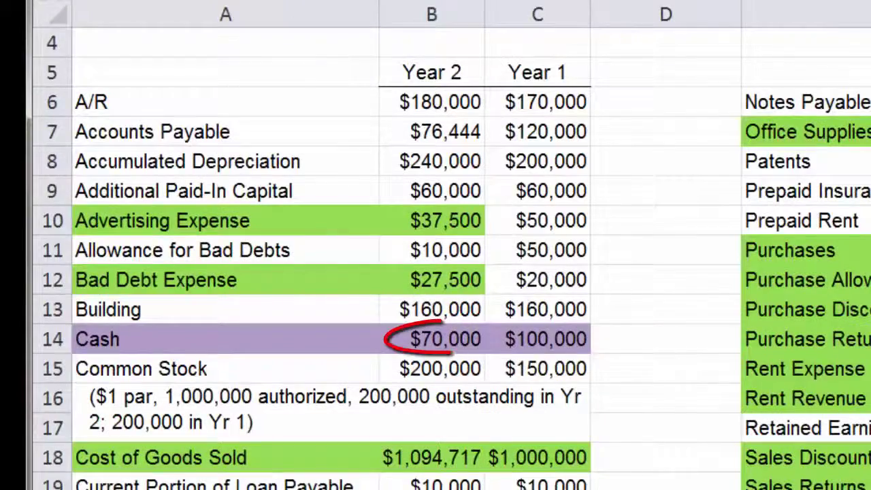
key(Return)
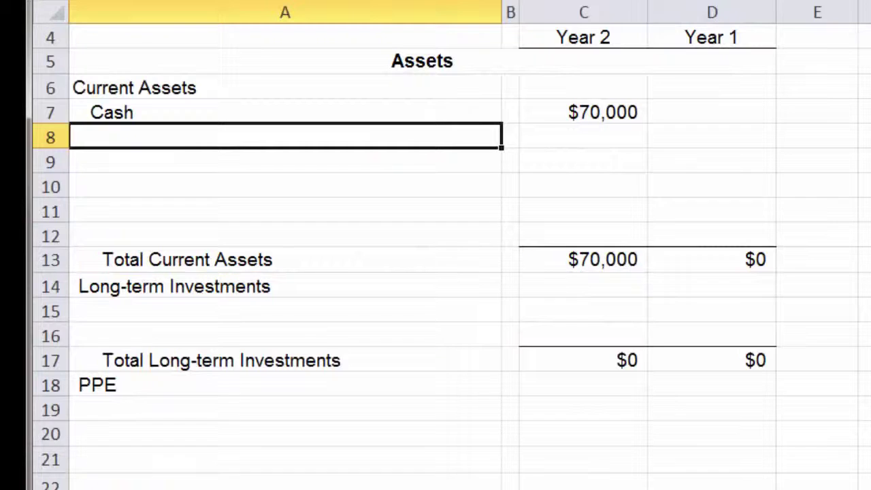
click(583, 113)
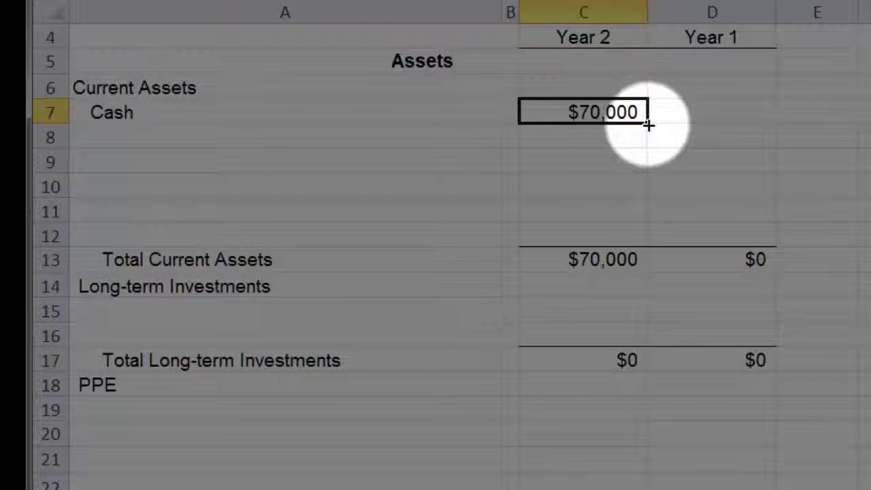
drag(662, 126, 773, 121)
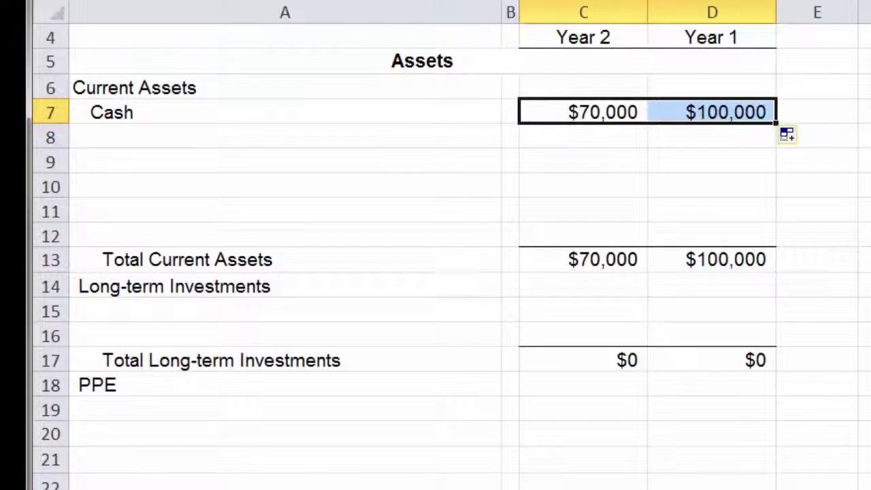
Step: Add the labels "A/R" in A8 and "Allowance for Bad Debt" in A9 below Cash
click(285, 136)
text(A/R)
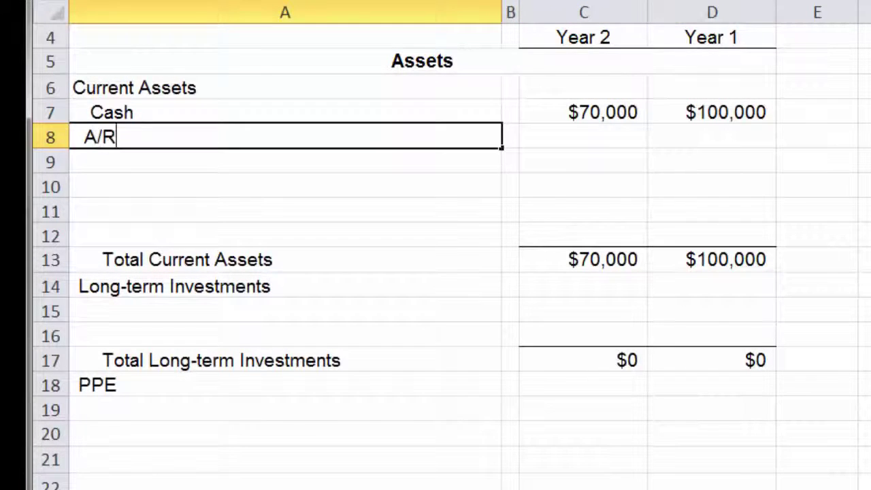
key(Return)
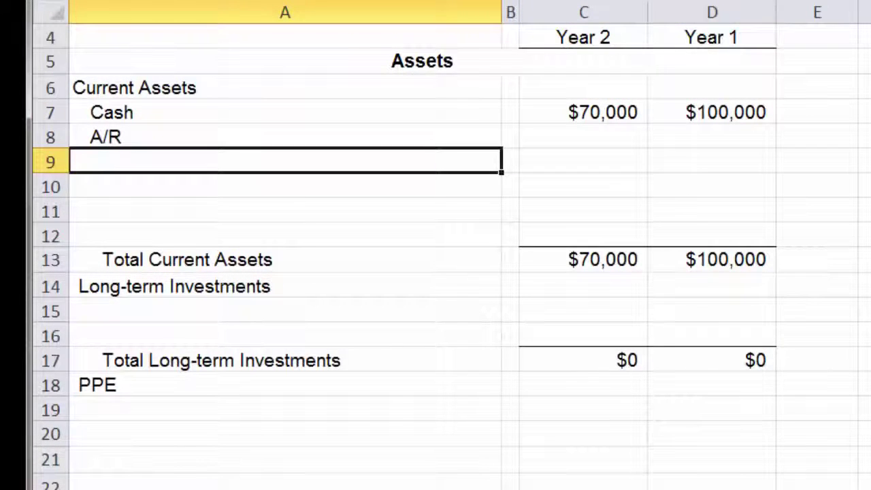
text(Allowance)
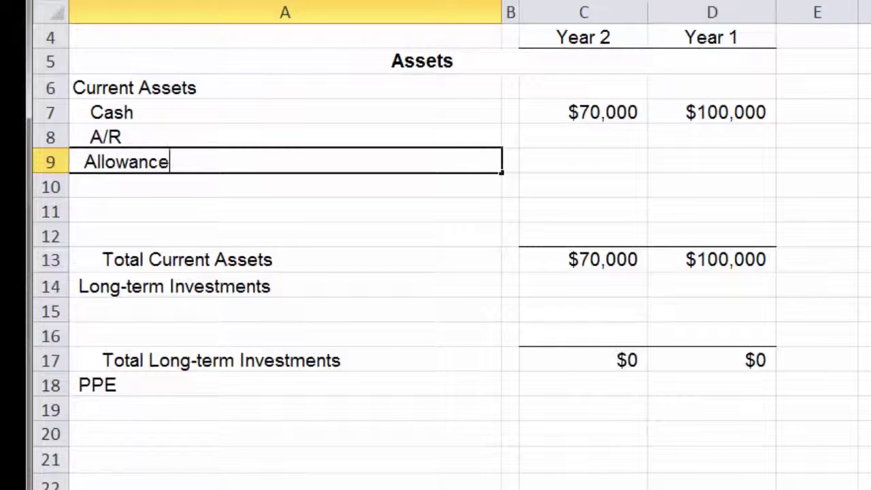
text( for Bad Debt)
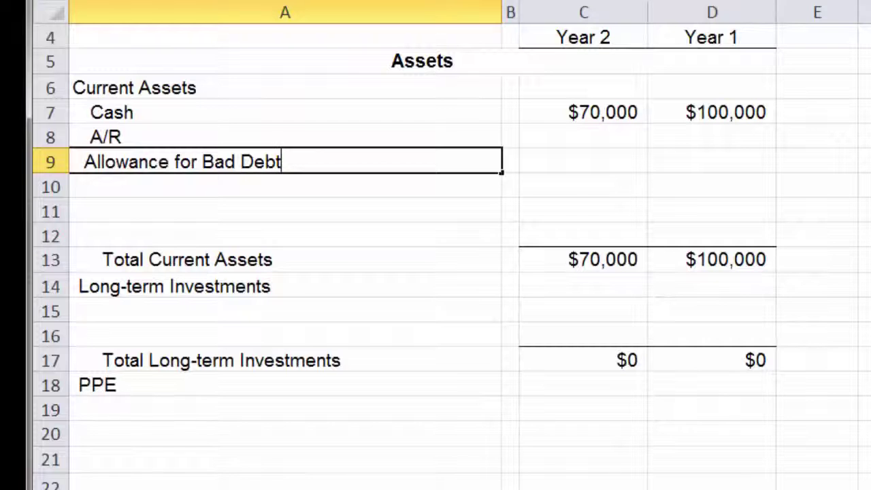
Step: Link the Year 2 A/R amount in C8 to cell B6 of the Raw Data sheet
click(510, 136)
click(582, 137)
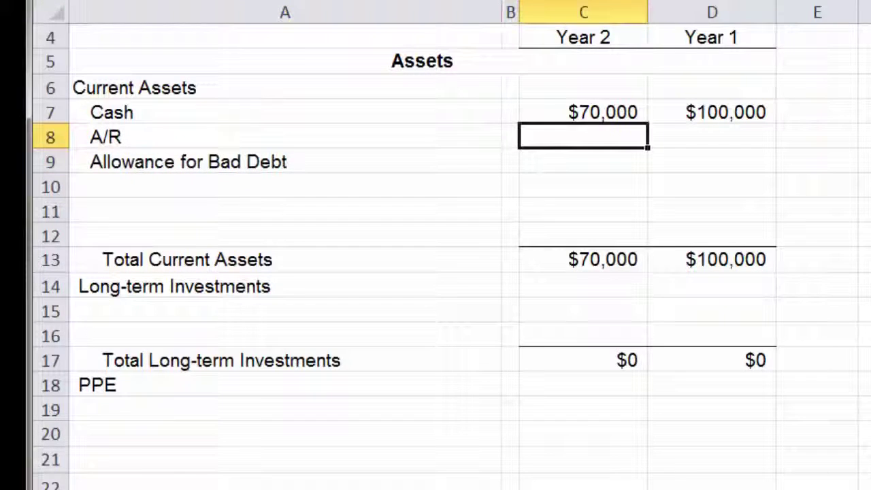
text(=)
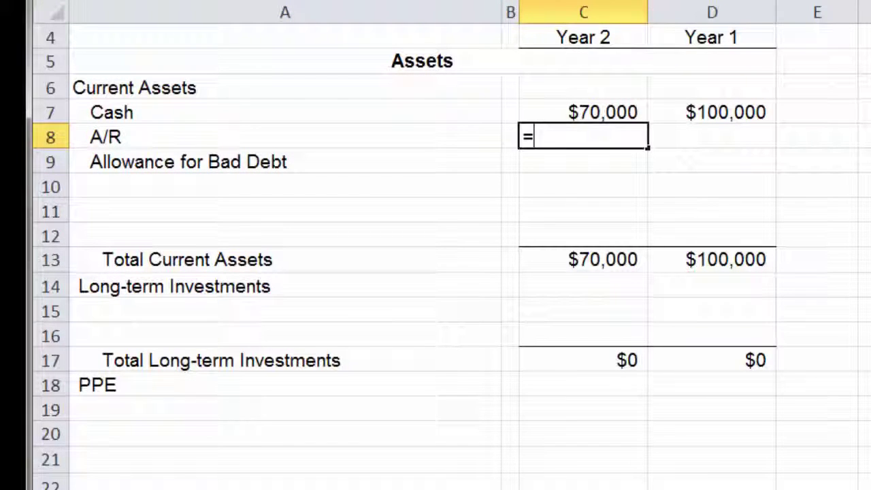
key(ctrl+Page_Down)
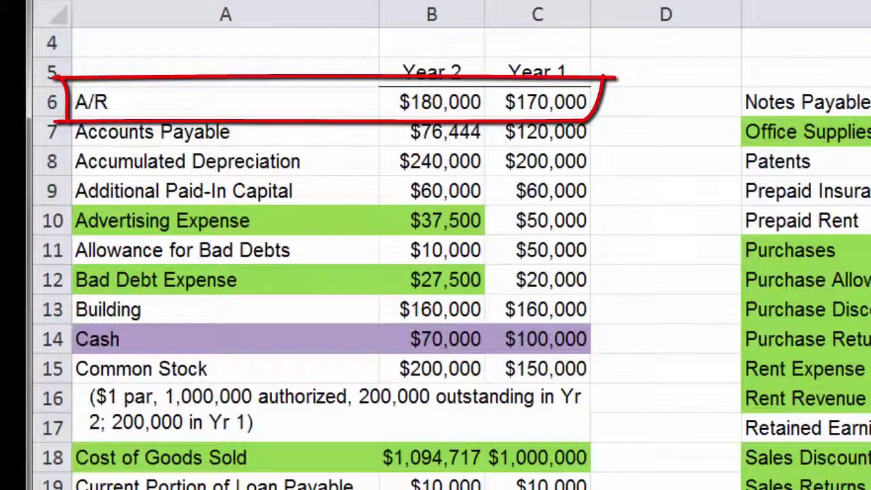
click(432, 102)
key(Return)
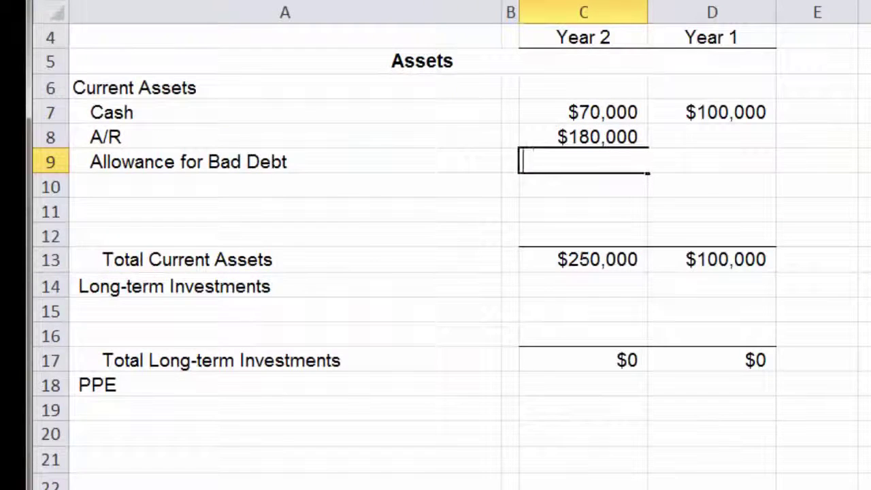
Step: Link the Year 2 Allowance for Bad Debt in C9 to cell B11 of the Raw Data sheet
text(=)
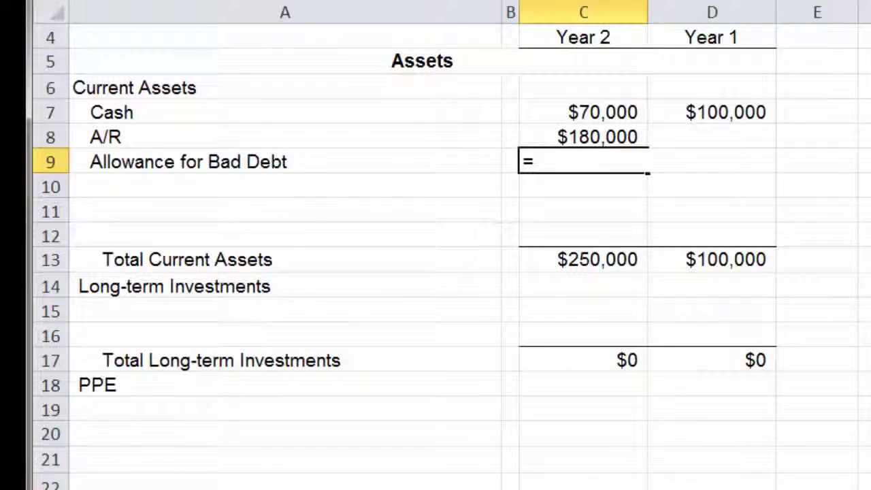
key(ctrl+Page_Up)
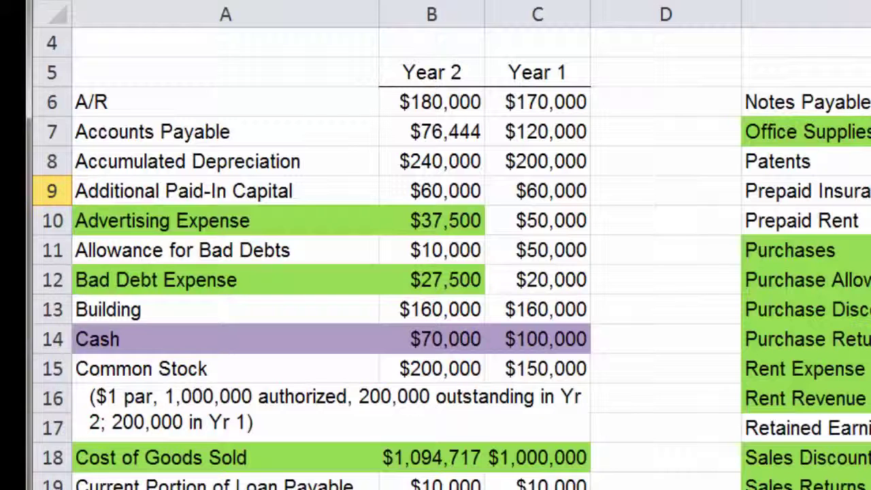
click(432, 250)
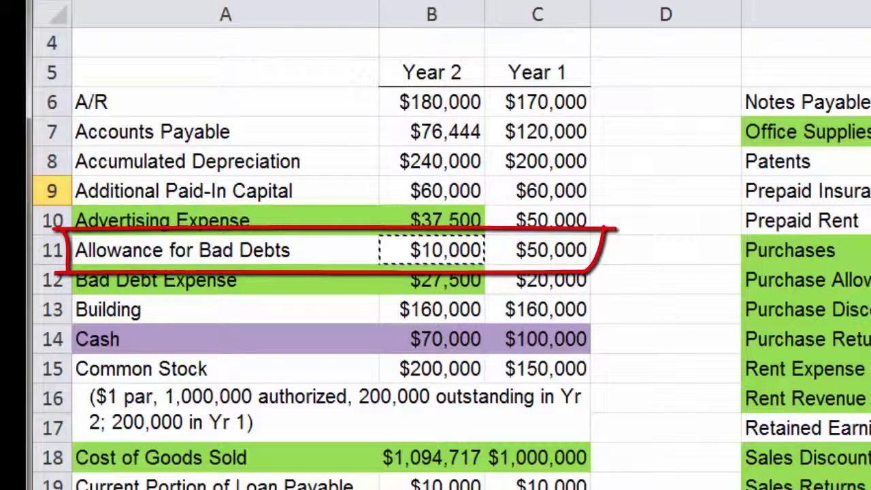
key(Return)
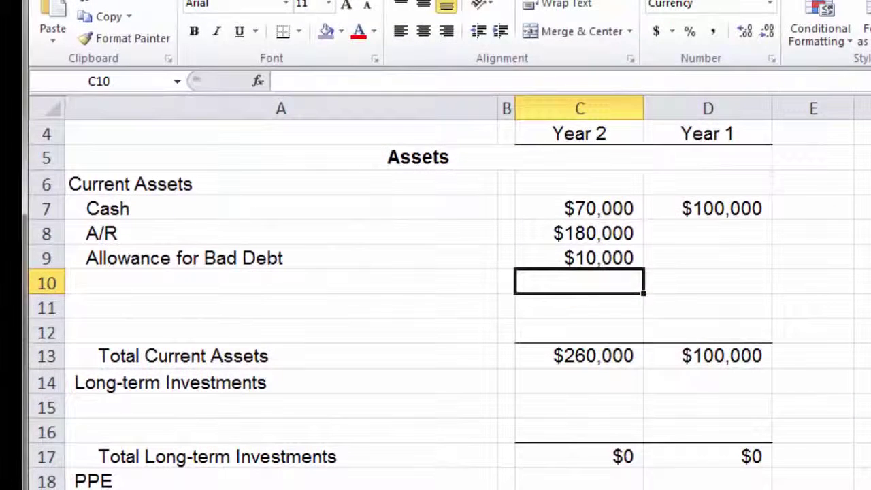
Step: Make the Year 2 Allowance for Bad Debt negative by changing the C9 formula to =-'Raw Data'!B11
click(571, 244)
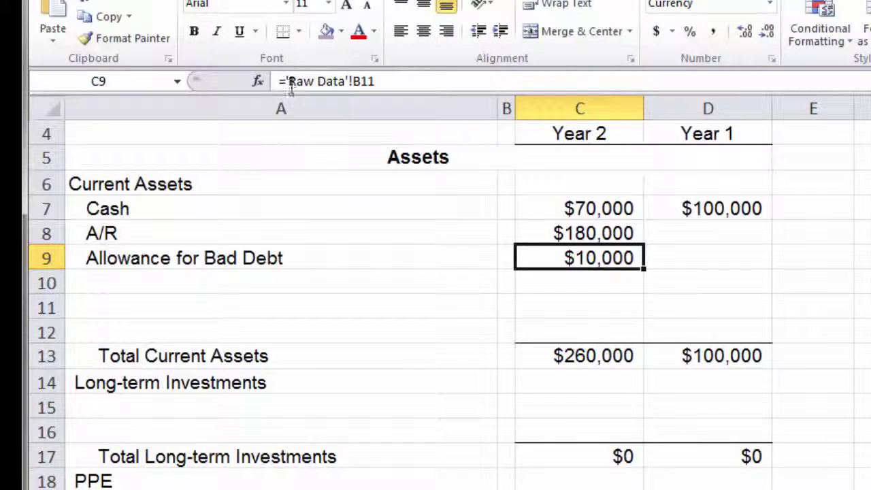
click(282, 81)
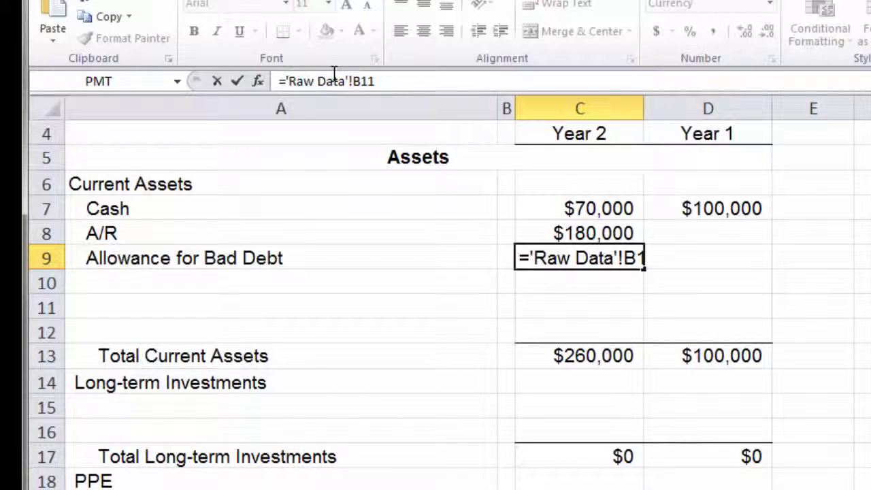
text(-)
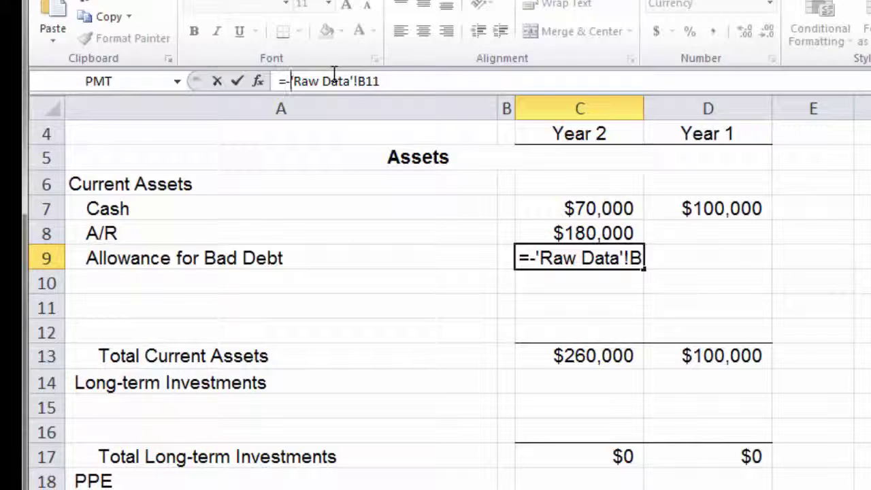
key(Return)
Step: Fill the Year 2 A/R and Allowance for Bad Debt formulas in C8:C9 across to the Year 1 column
drag(643, 275, 542, 219)
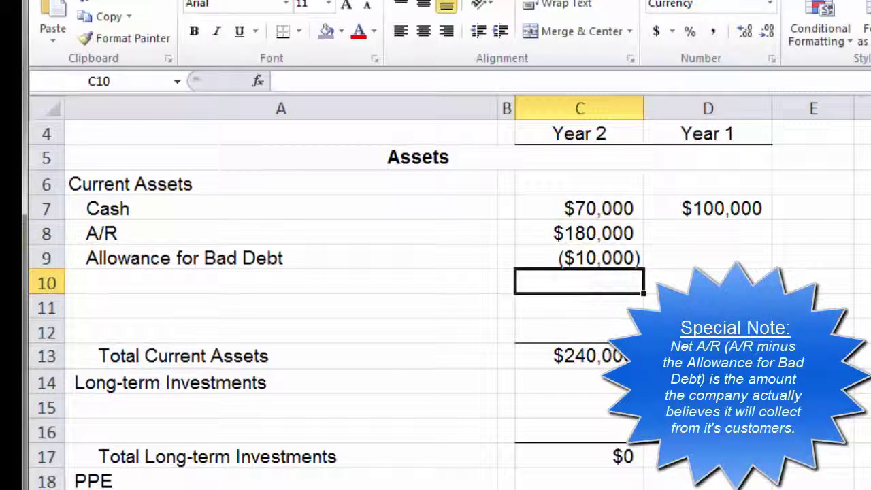
drag(579, 232, 578, 257)
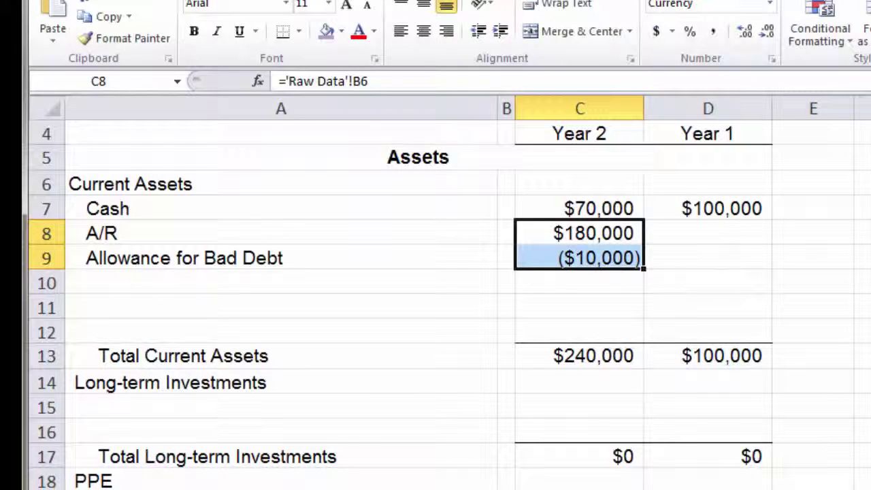
drag(643, 268, 770, 268)
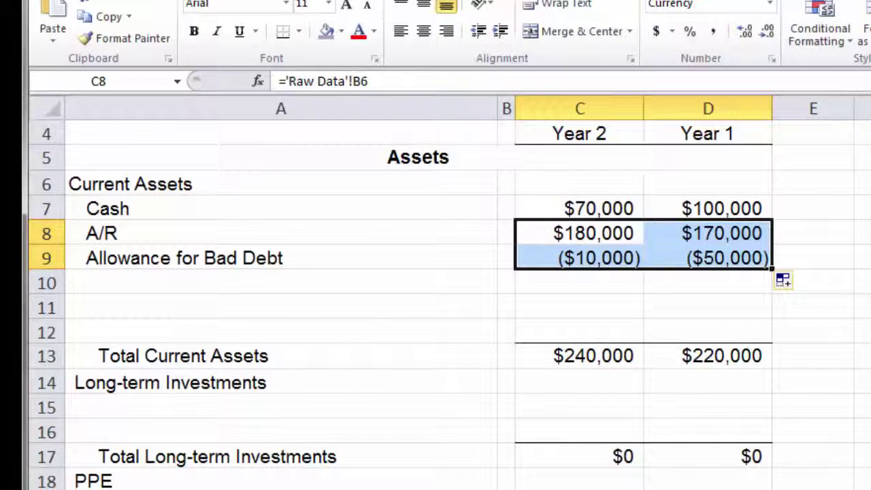
Step: On the Raw Data sheet, shade the A/R, Allowance for Bad Debts and Inventory rows purple from the account name through Year 1
key(ctrl+Page_Up)
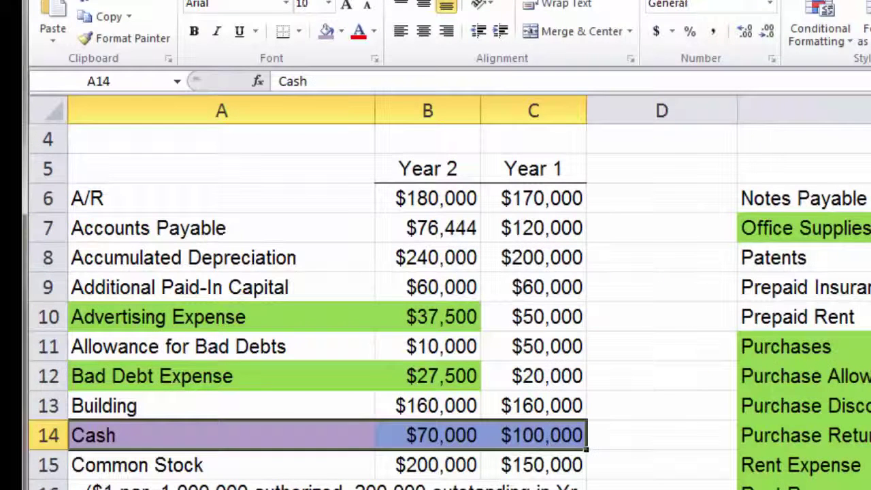
drag(429, 198, 544, 198)
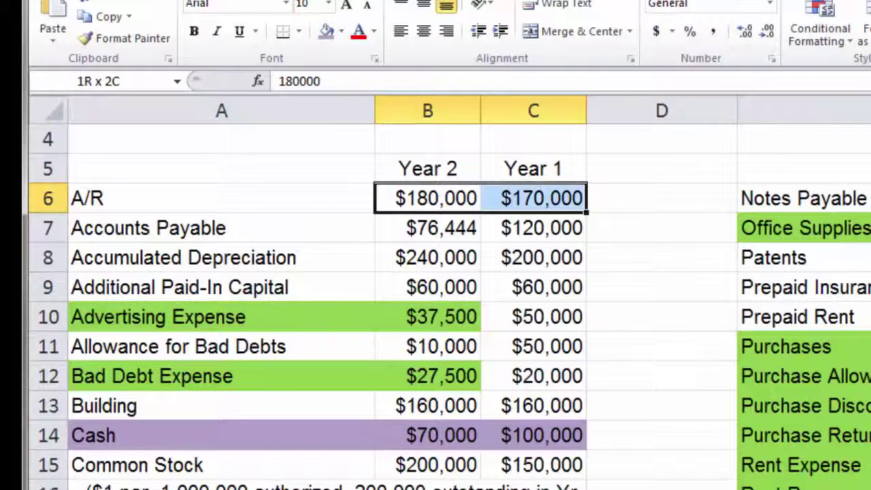
drag(221, 169, 427, 198)
drag(221, 198, 533, 198)
click(327, 31)
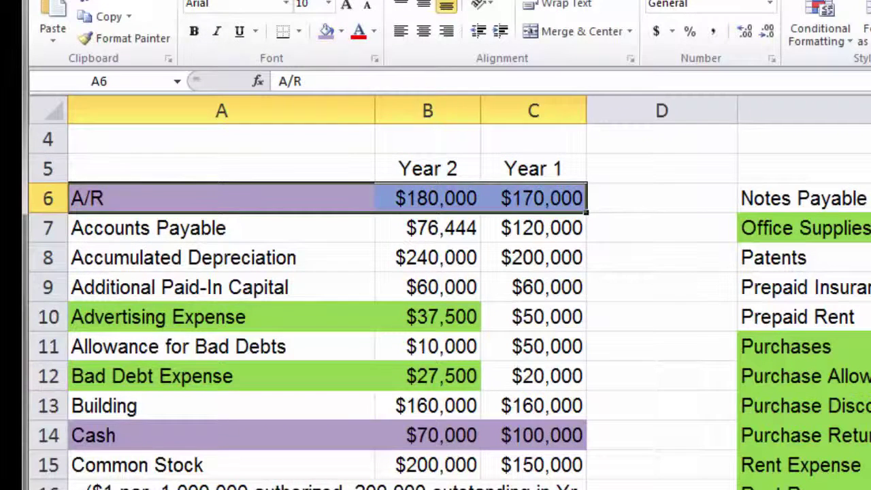
drag(222, 346, 534, 346)
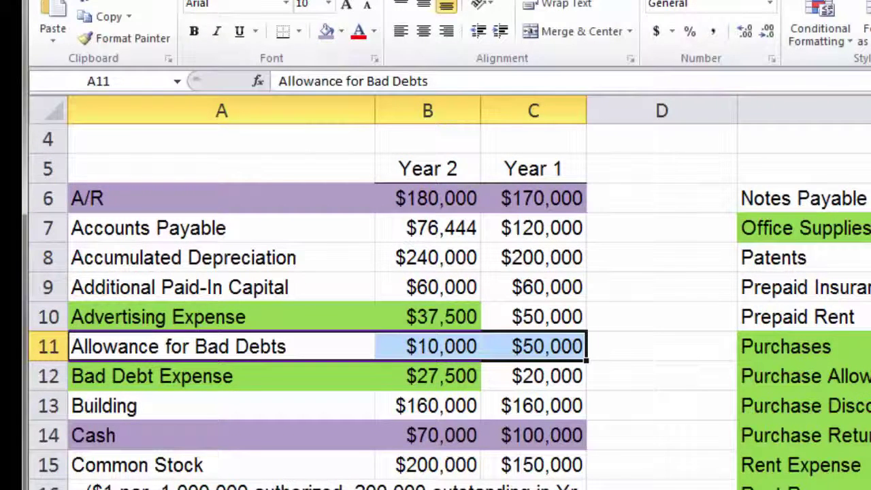
click(326, 31)
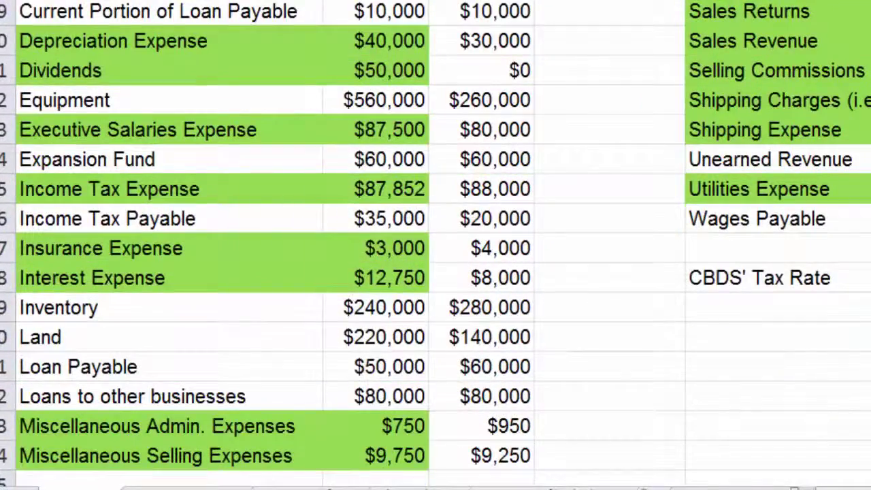
click(59, 307)
shift+click(489, 308)
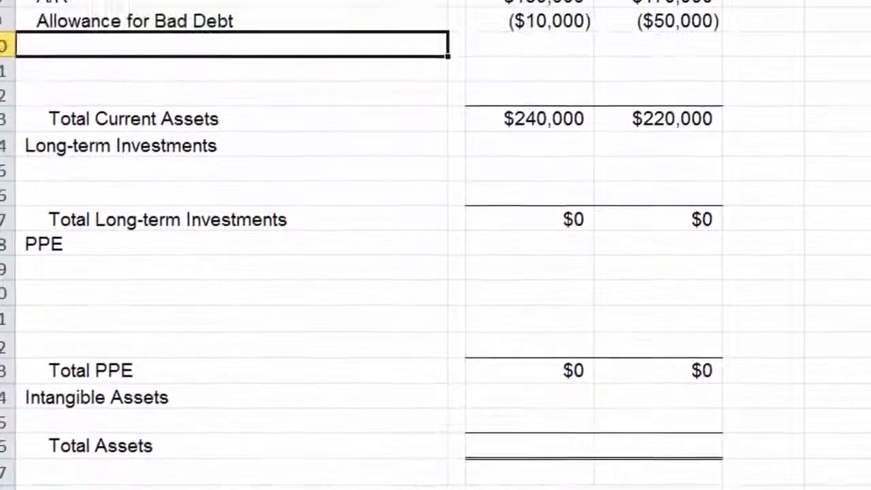
Step: Enter the label Inventory in A10 of the balance sheet and link its Year 2 amount in C10 to Raw Data cell B29
text(Inventory)
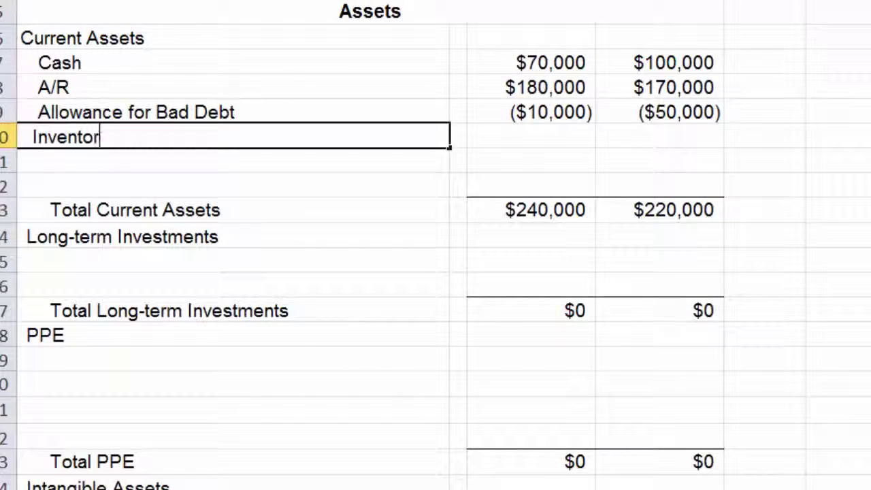
key(Tab)
click(530, 136)
text(=)
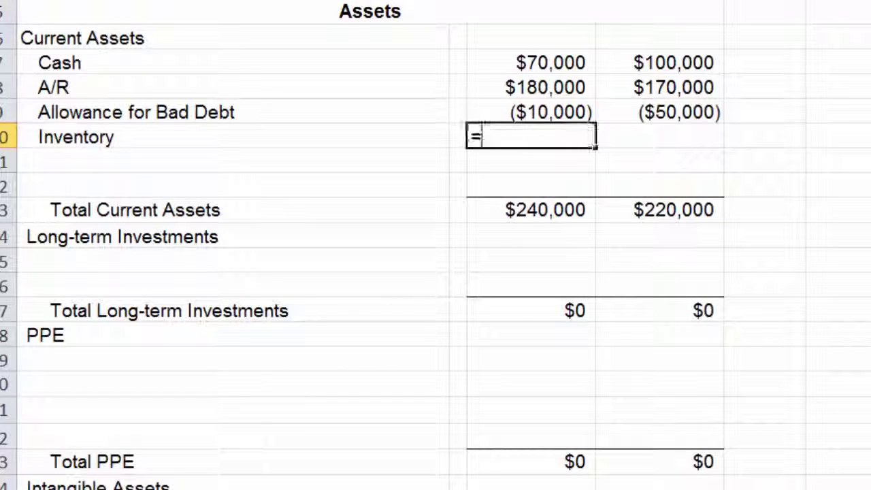
key(ctrl+Page_Down)
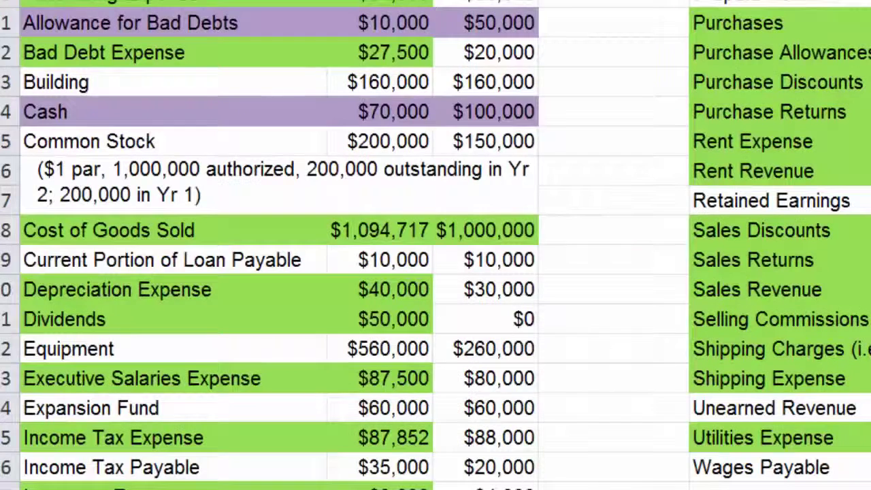
scroll(435, 245, down, 3)
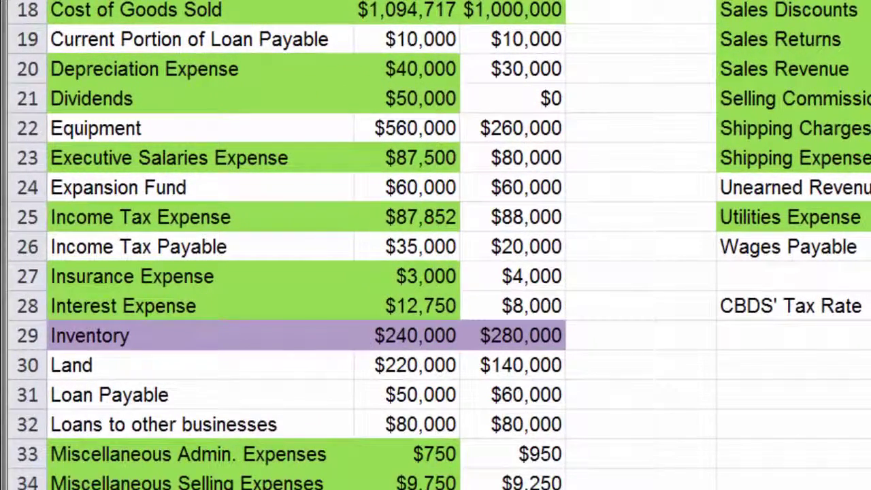
click(406, 335)
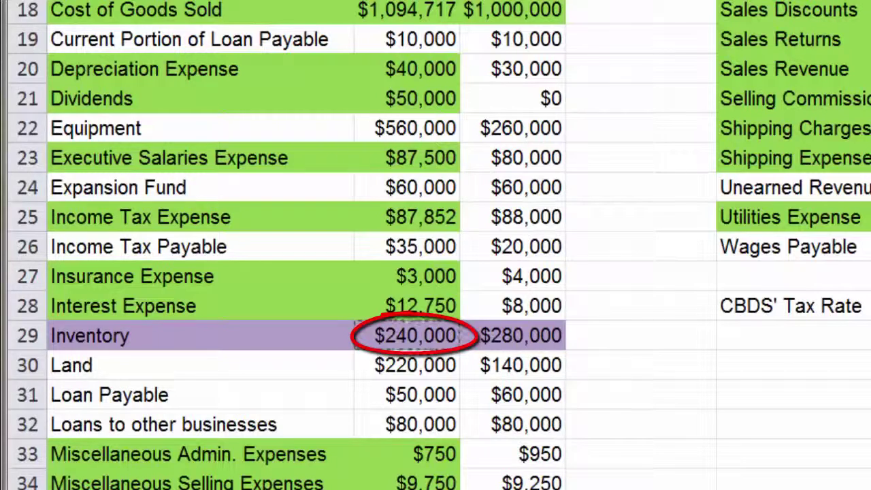
key(Return)
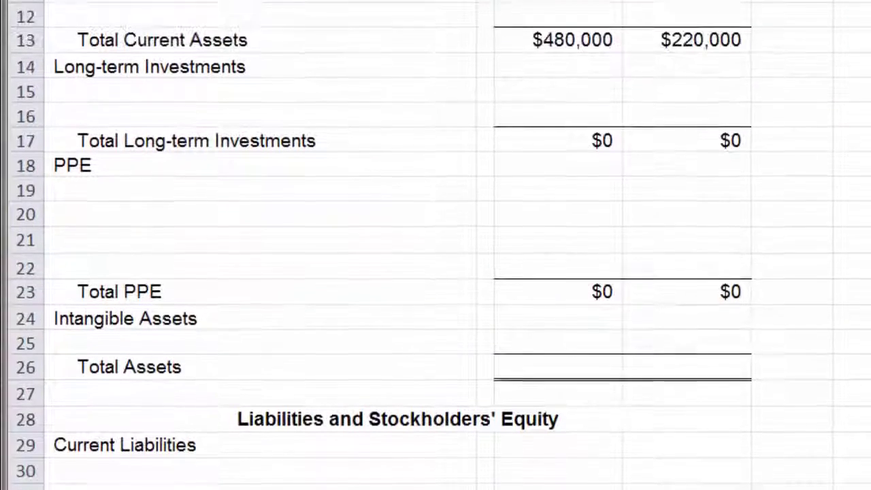
Step: Fill the Year 2 Inventory formula in C10 across to the Year 1 column
scroll(436, 245, up, 3)
click(558, 133)
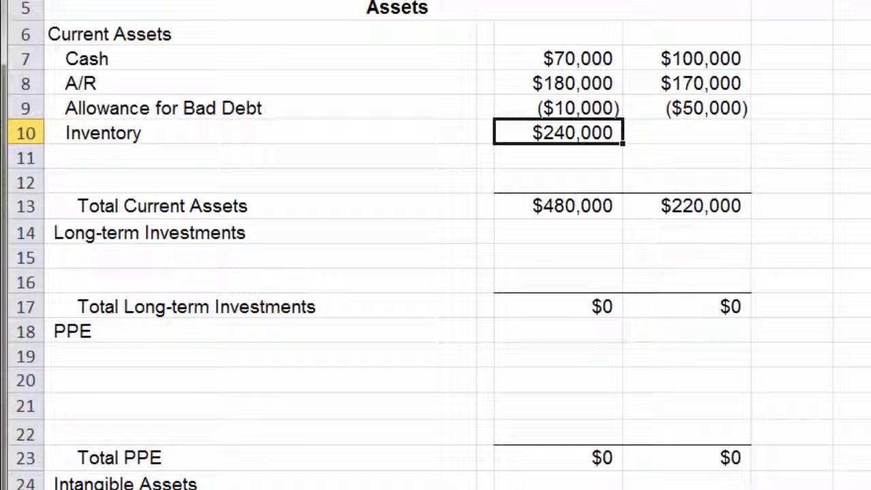
drag(622, 143, 748, 136)
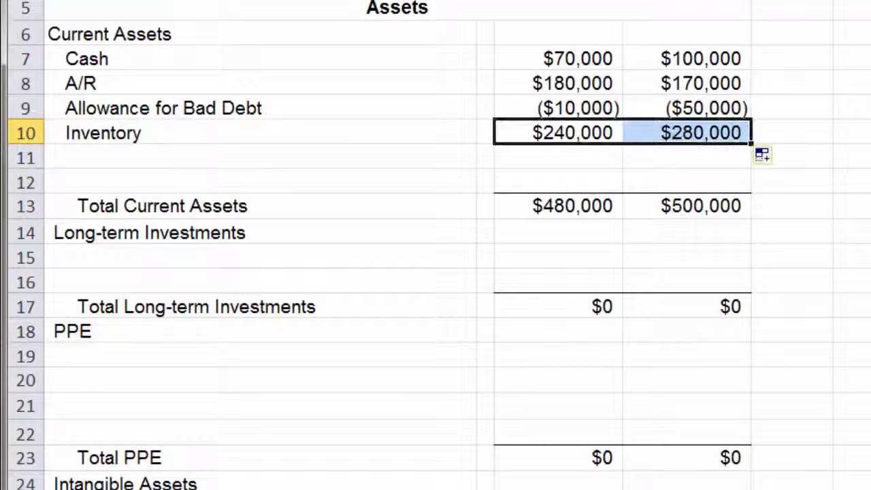
Step: Shade the Prepaid Insurance and Prepaid Rent rows purple on the Raw Data sheet, from the account names through Year 1
click(259, 157)
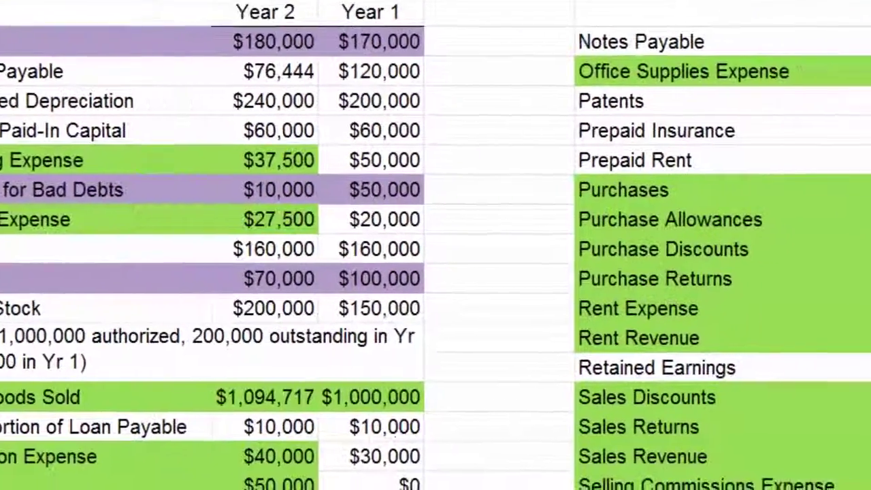
click(418, 118)
key(shift+Right)
key(shift+Down)
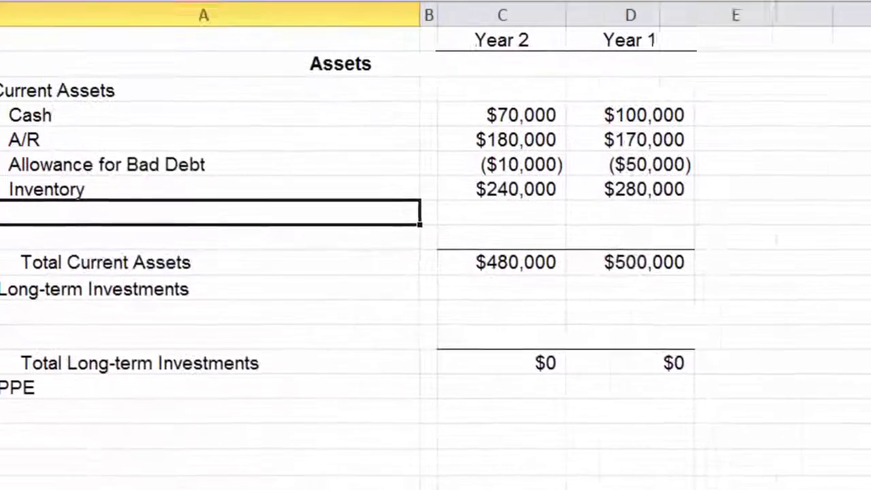
Step: Enter the labels Prepaid Insurance in A11 and Prepaid Rent in A12 under Current Assets on the balance sheet
text(Prepa)
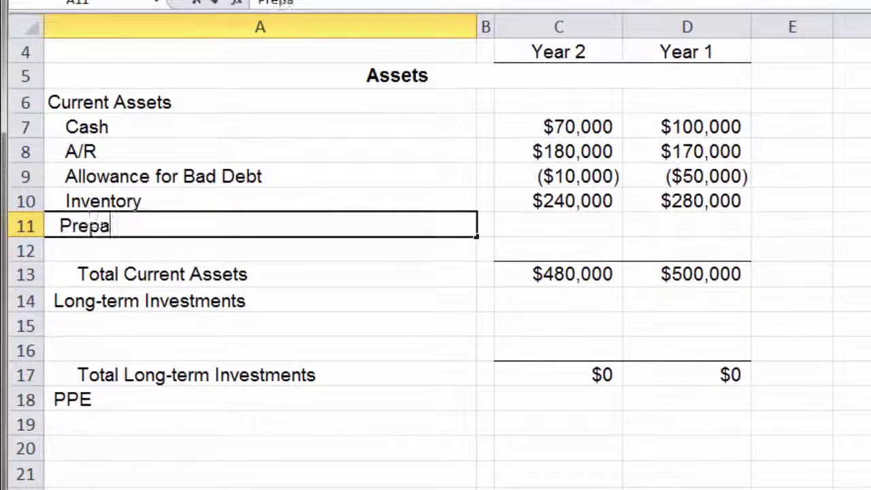
text(id Insurance)
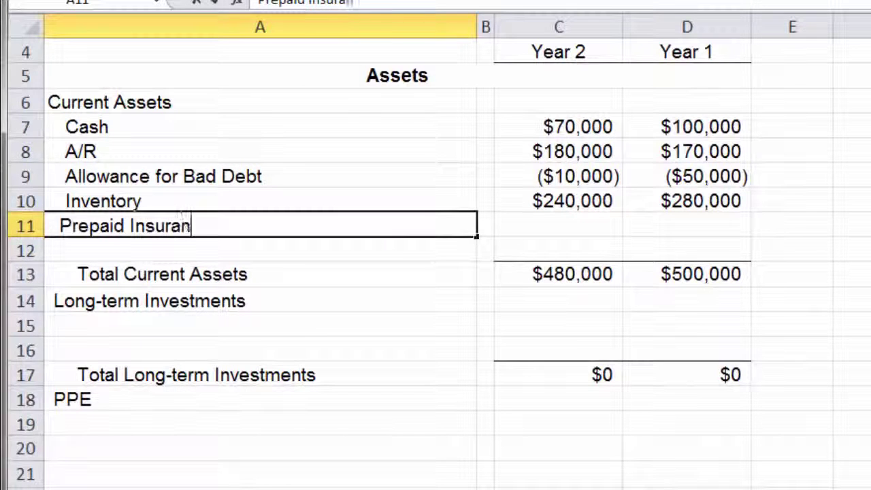
key(Return)
text(Prepaid Rent)
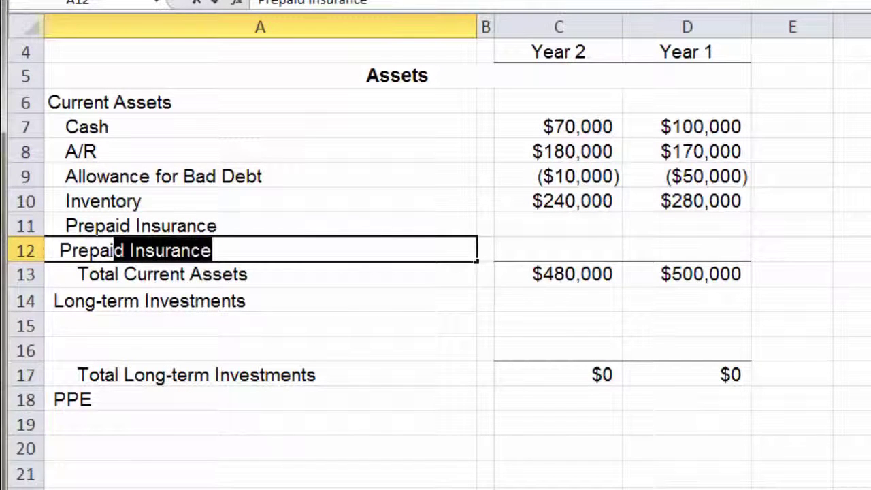
key(Tab)
key(Tab)
Step: Link the Year 2 Prepaid Insurance amount in C11 to the matching Year 2 amount on the Raw Data sheet
click(558, 225)
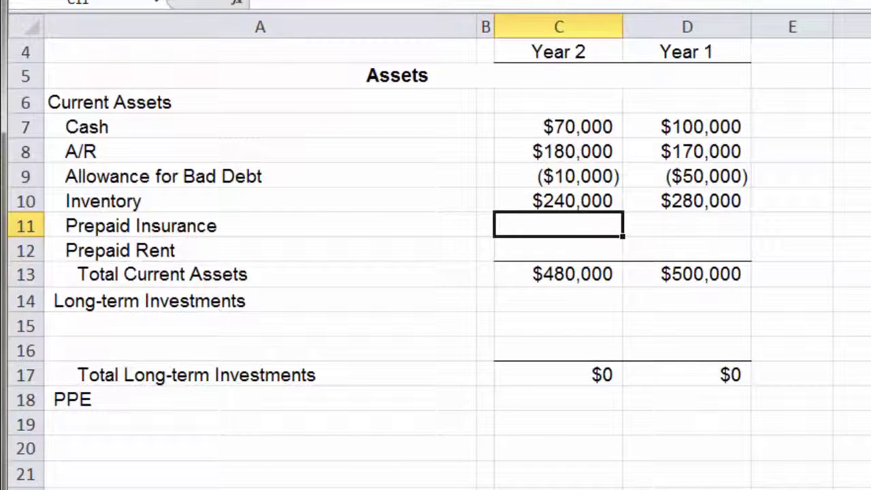
text(=)
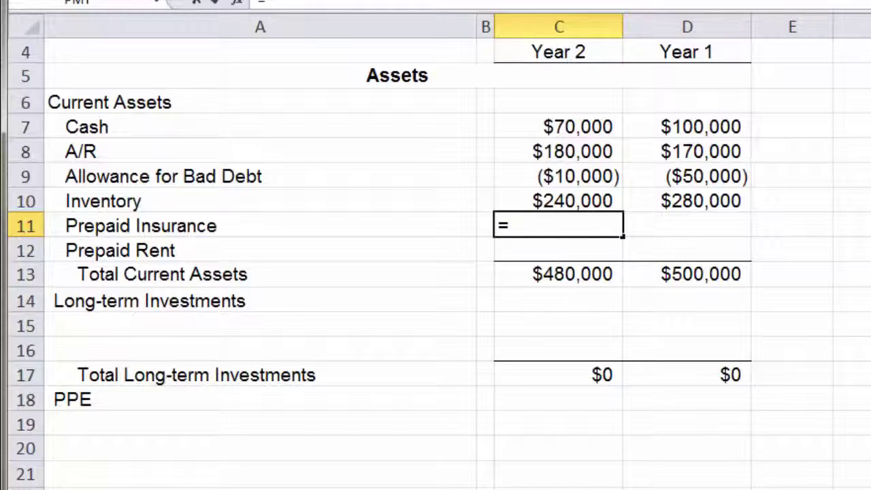
key(ctrl+Page_Down)
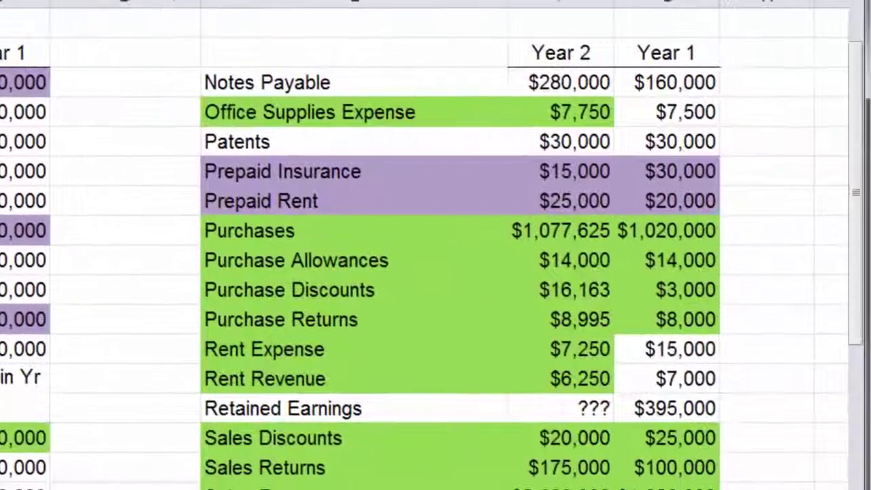
click(575, 171)
key(Return)
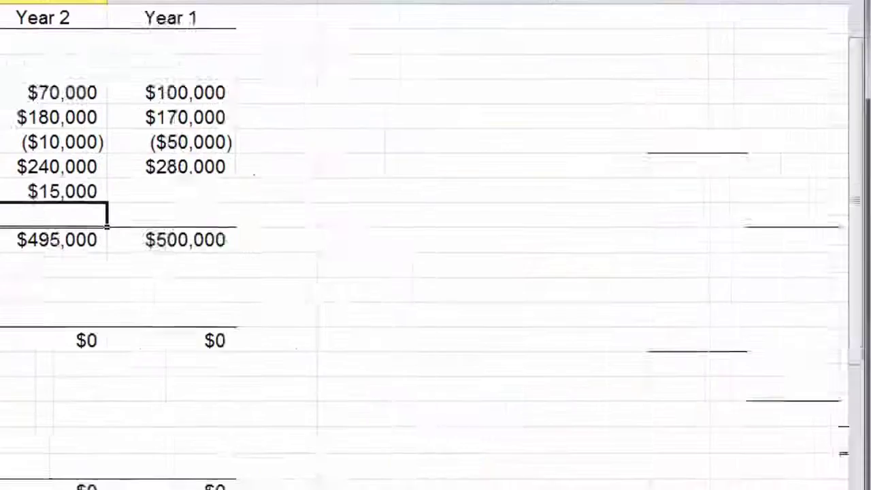
Step: Fill the Prepaid Insurance formula in C11 across to Year 1, and fill both columns down to the Prepaid Rent row
click(544, 215)
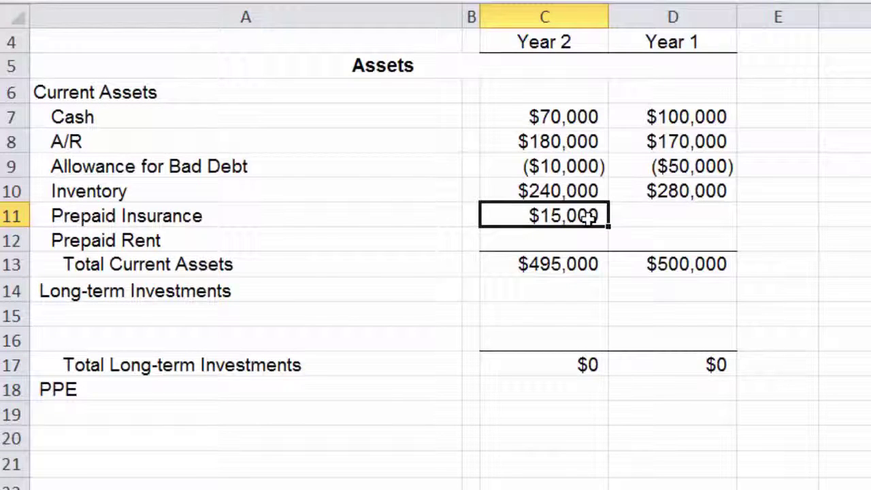
drag(607, 224, 730, 229)
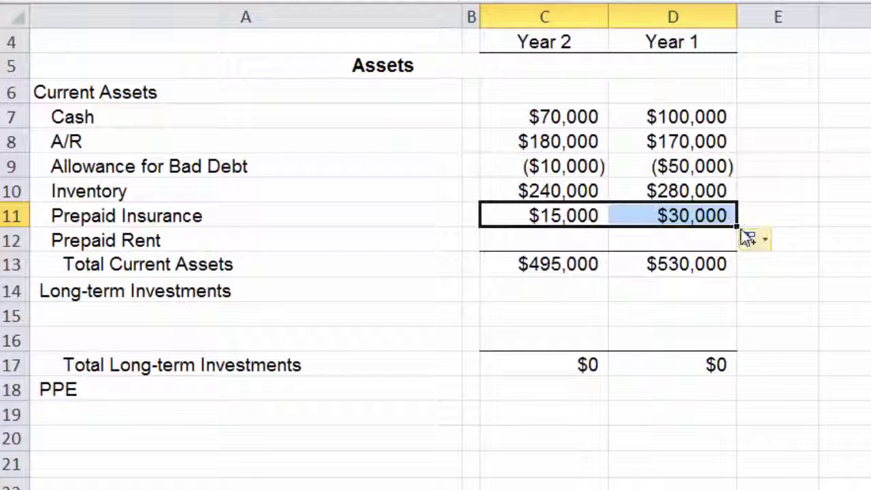
drag(737, 225, 733, 252)
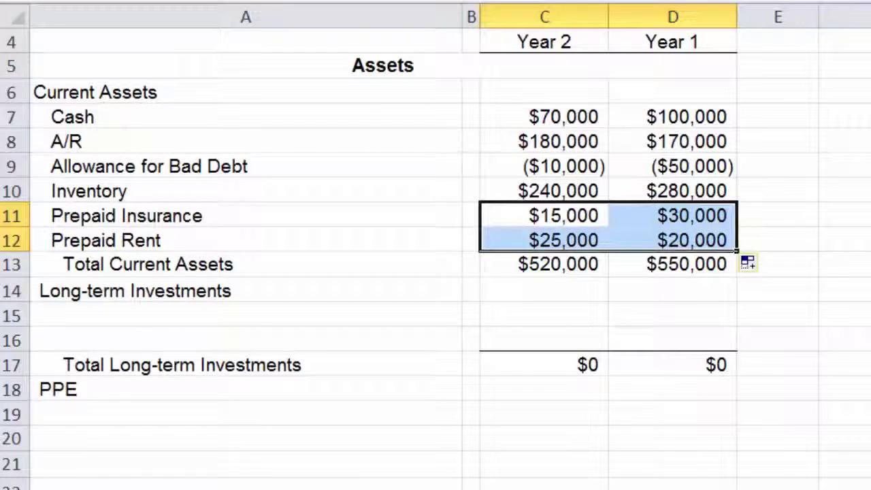